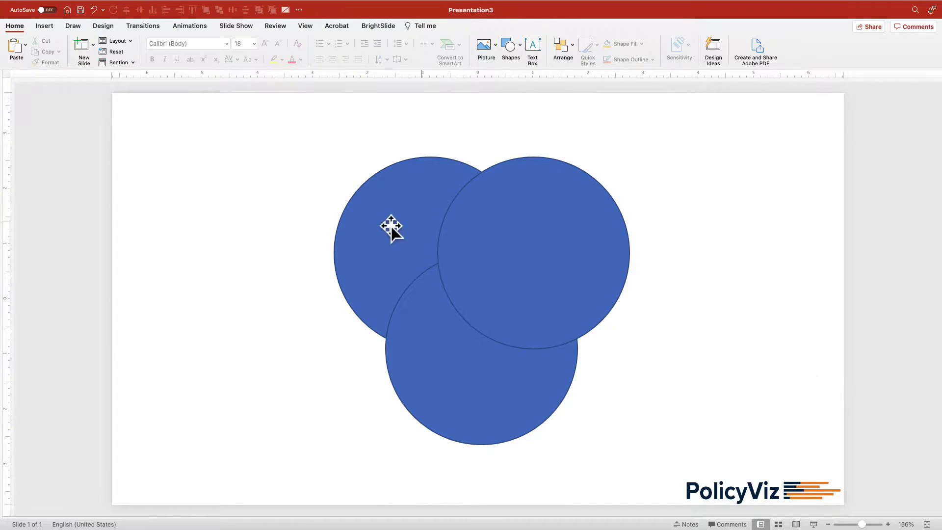
Step: Position the left and right circles at the top so they overlap side by side
drag(448, 333, 204, 436)
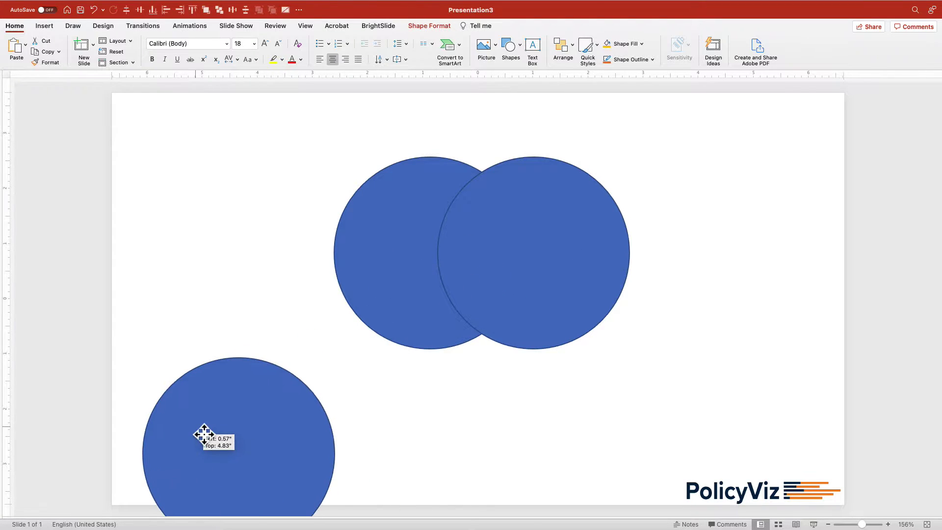
drag(373, 274, 212, 255)
drag(544, 272, 616, 233)
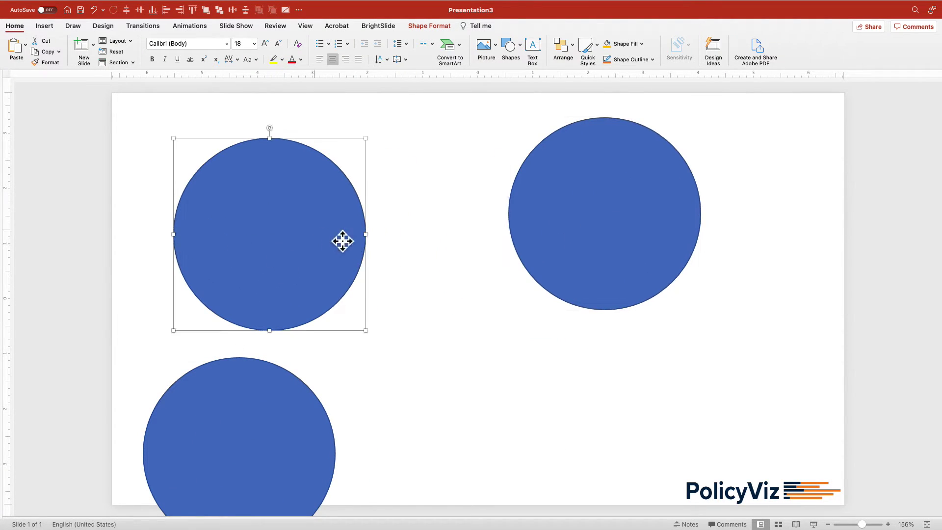
drag(343, 242, 371, 217)
drag(617, 223, 617, 226)
click(366, 212)
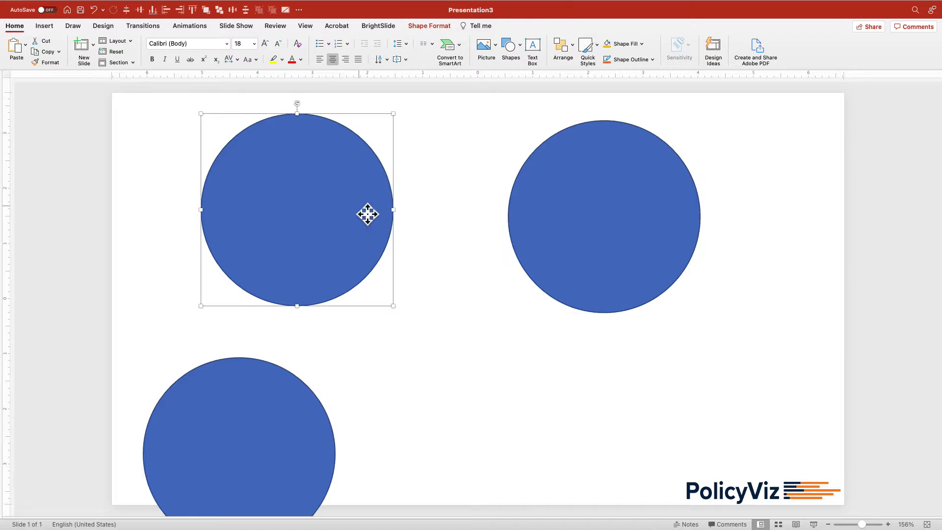
drag(366, 212, 572, 232)
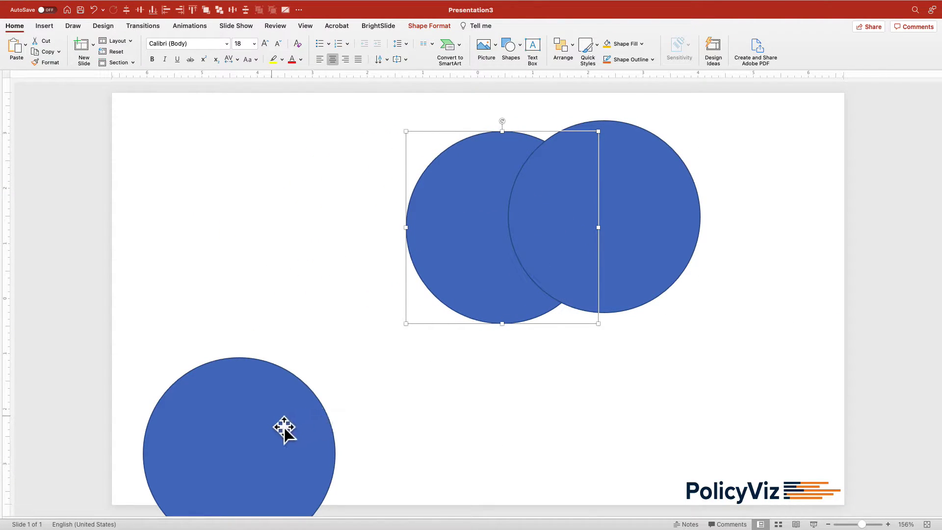
Step: Move the bottom circle up so it overlaps both top circles, then select the top-right circle
drag(289, 430, 610, 267)
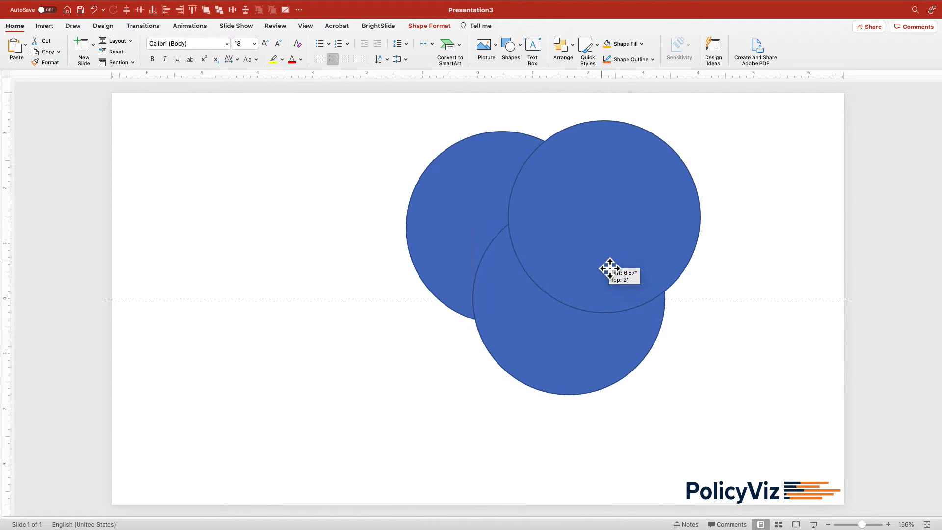
key(super+z)
key(super+z)
key(super+z)
key(super+z)
key(super+z)
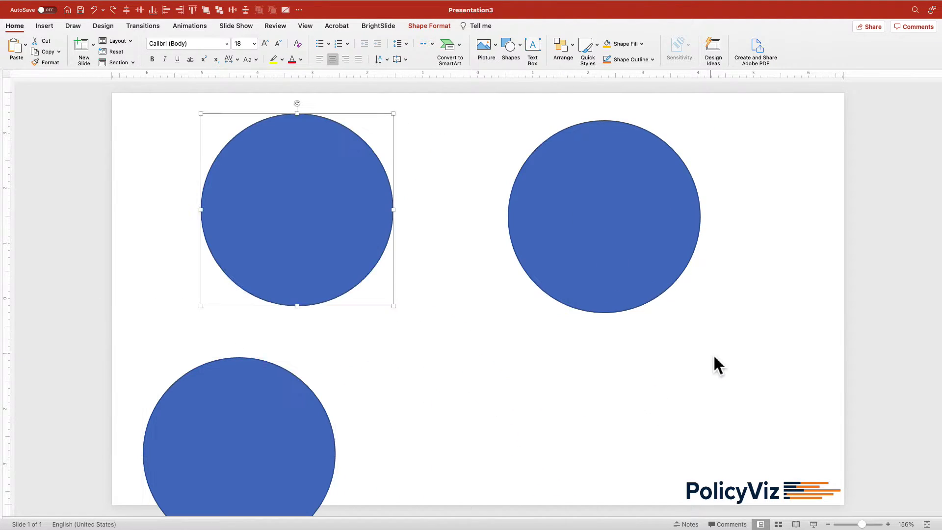
key(super+y)
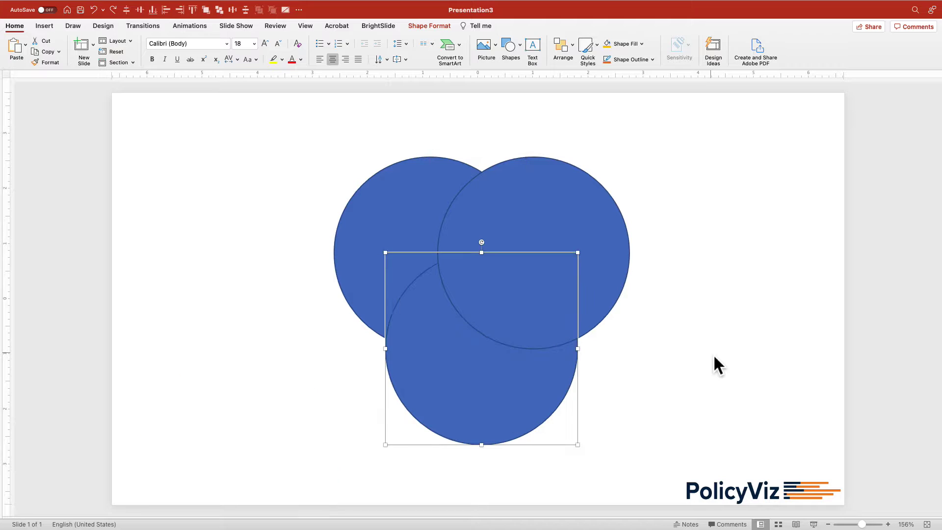
click(708, 365)
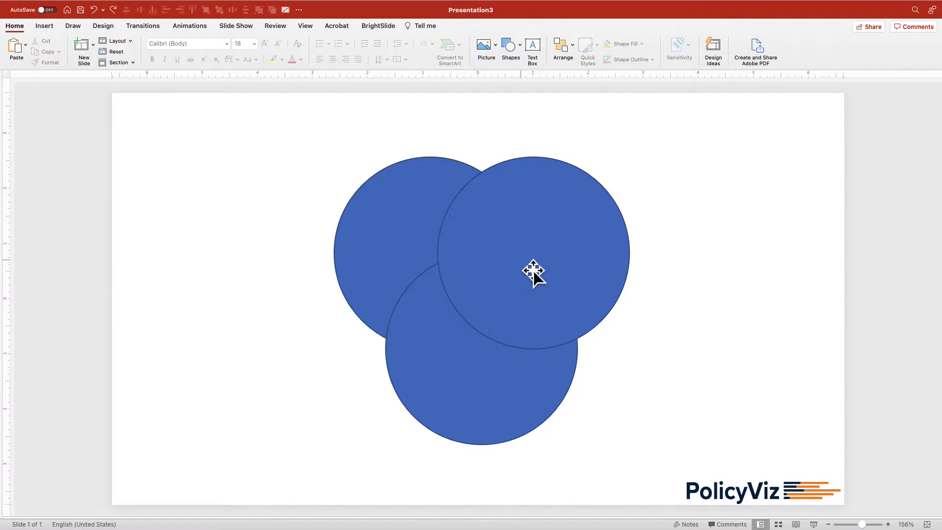
click(530, 249)
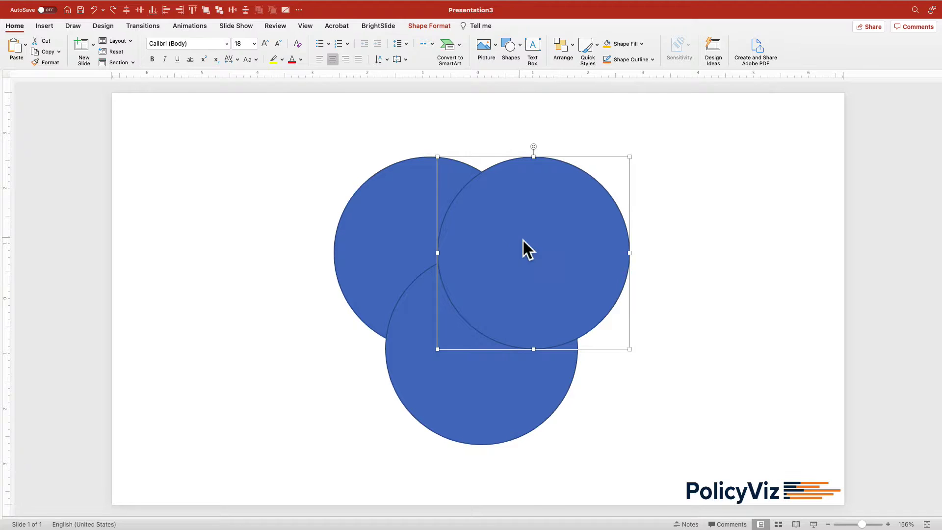
Step: Give the right circle 50% fill transparency in Format Shape
right_click(524, 241)
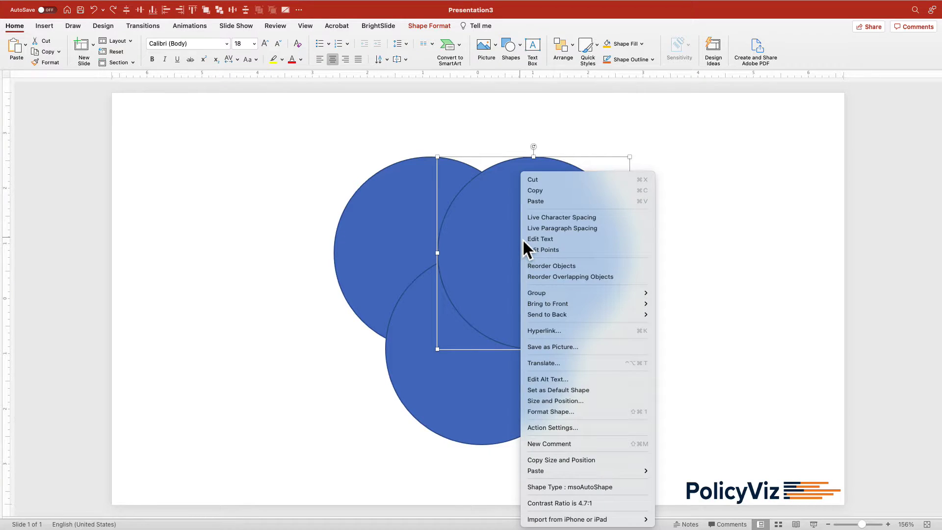
click(559, 412)
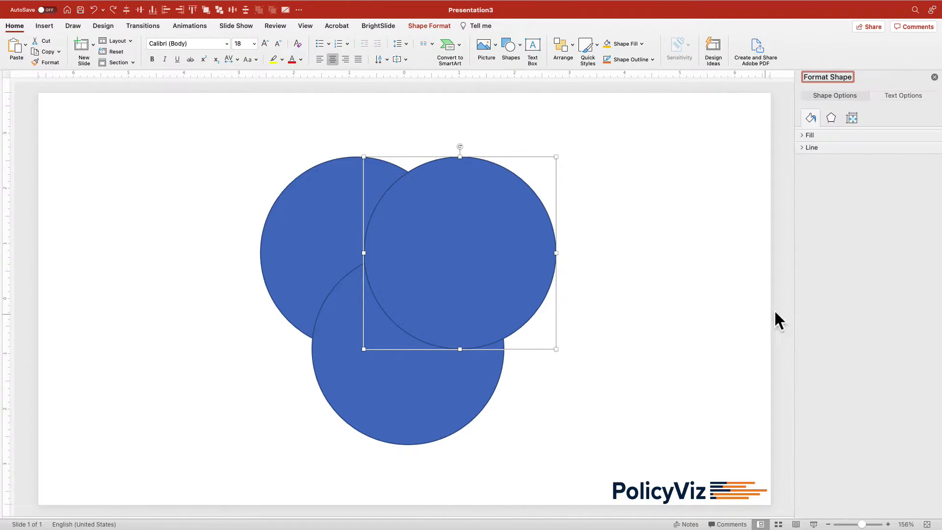
click(825, 136)
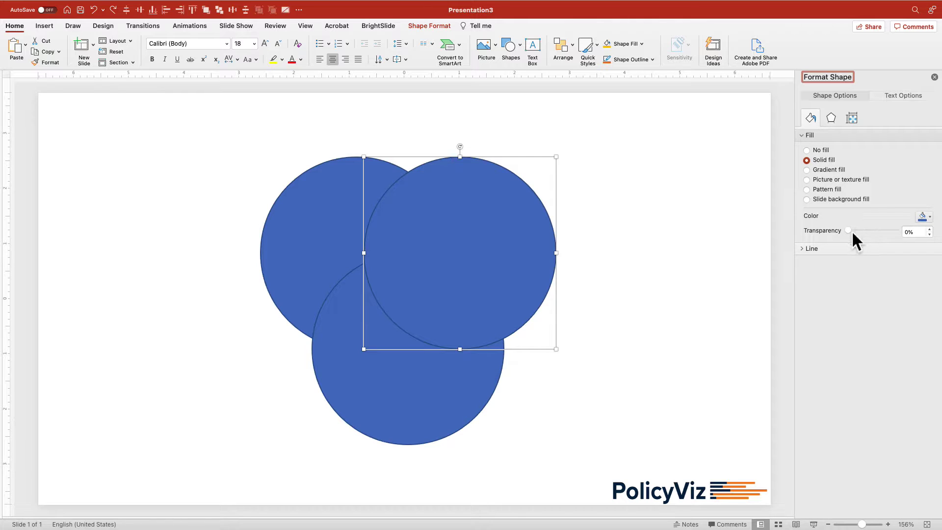
drag(853, 231, 877, 232)
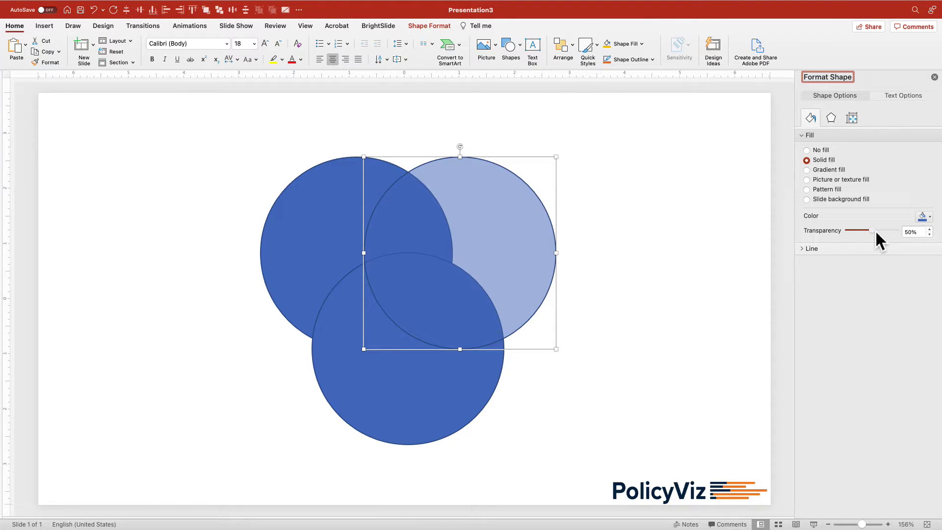
Step: Apply the same 50% transparency to the left and bottom circles
click(340, 256)
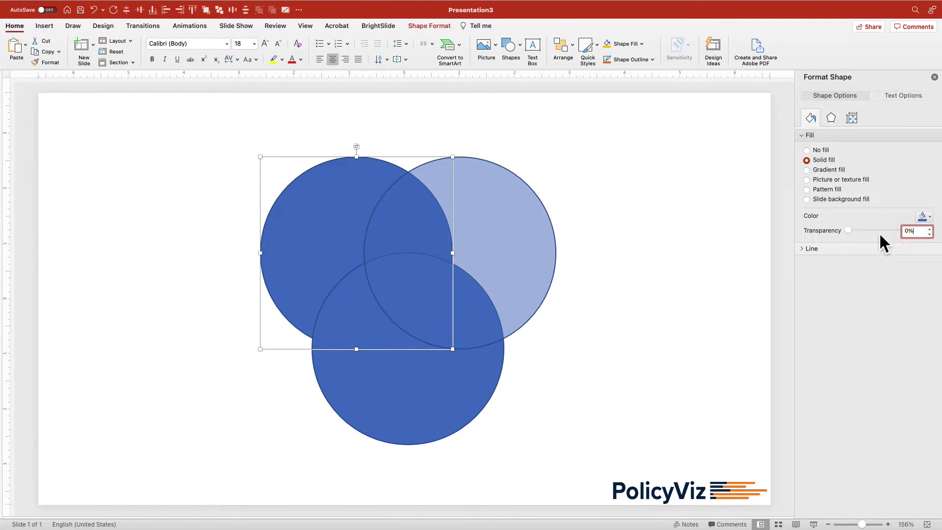
key(BackSpace)
text(50)
key(Return)
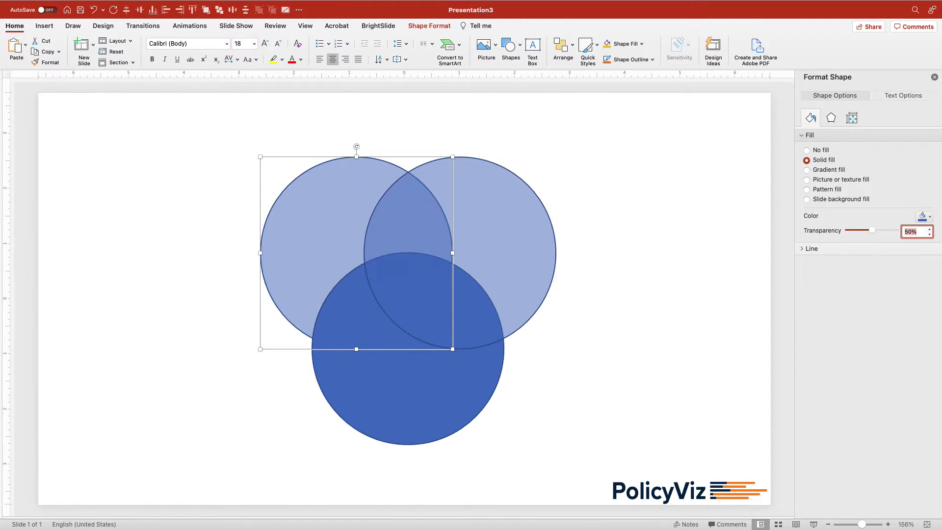
click(476, 401)
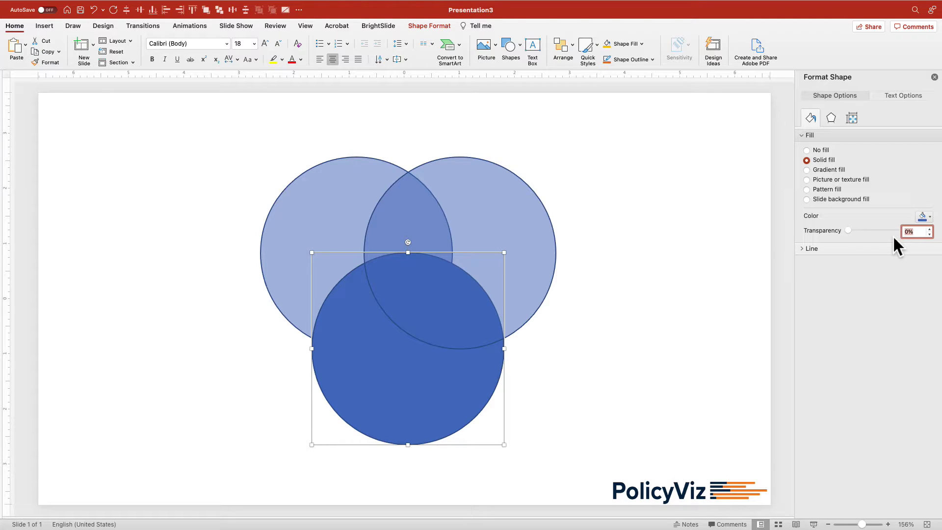
text(50)
key(Return)
click(658, 296)
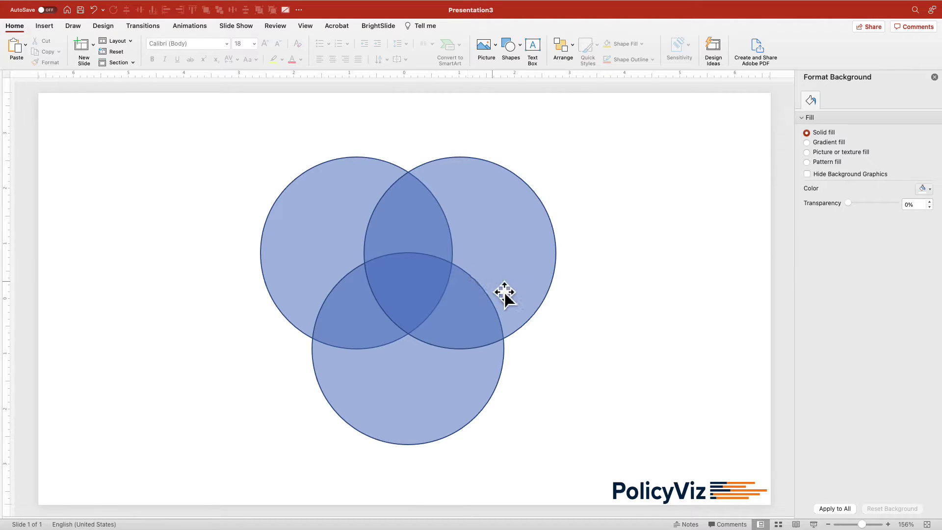
Step: Duplicate all three circles to the right of the original and open the Merge Shapes menu
drag(217, 138, 582, 468)
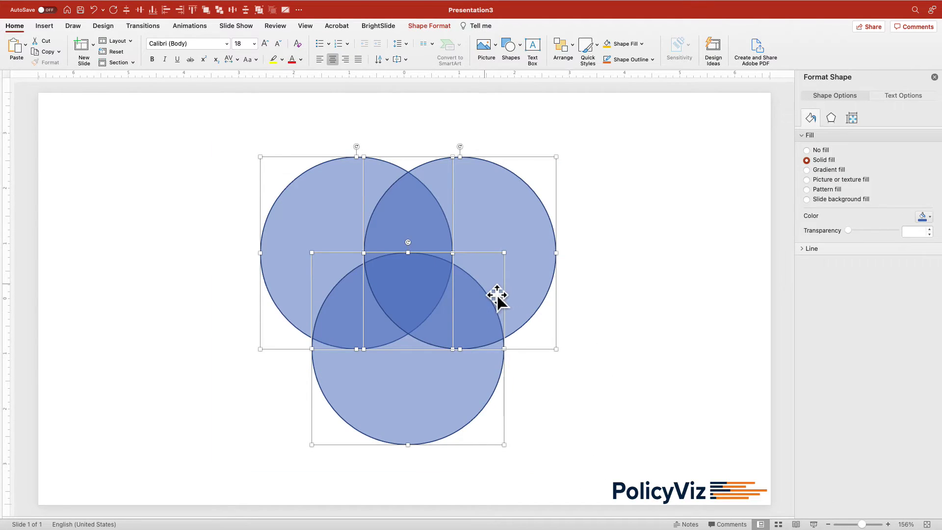
drag(505, 307, 676, 299)
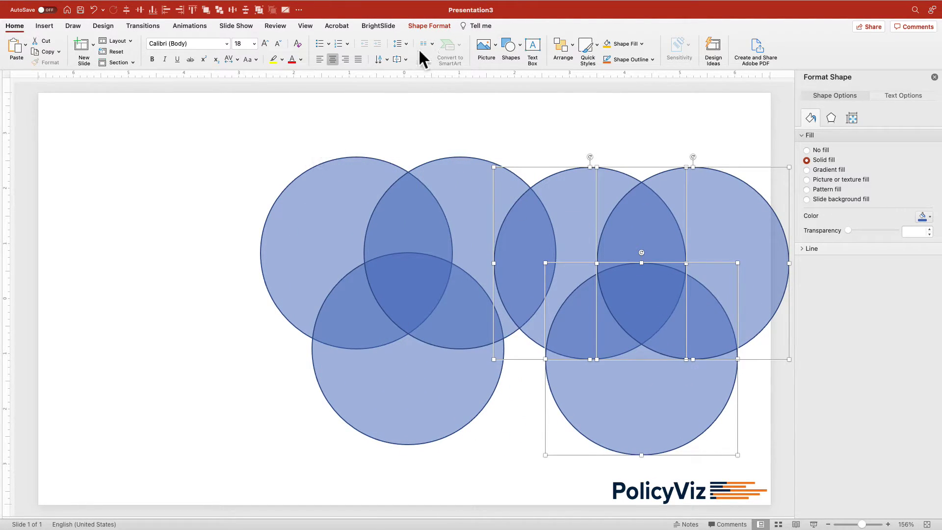
click(421, 27)
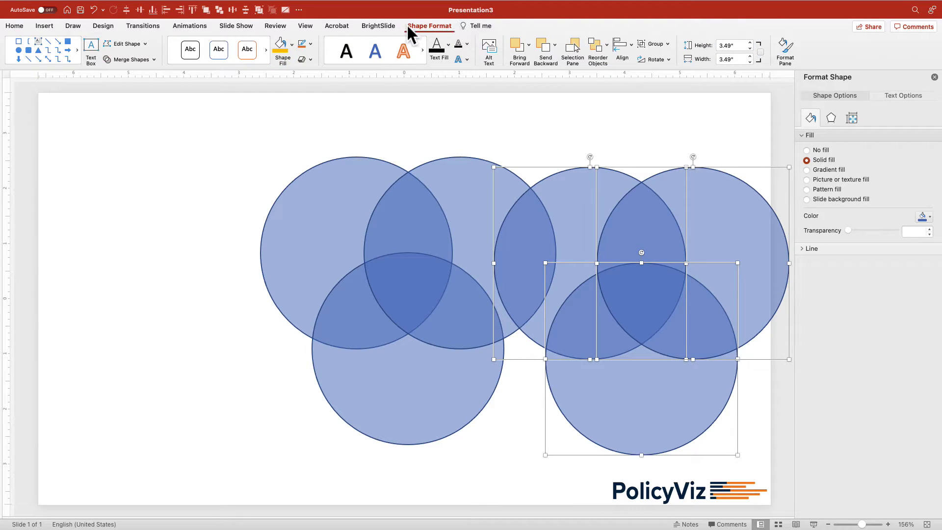
click(153, 59)
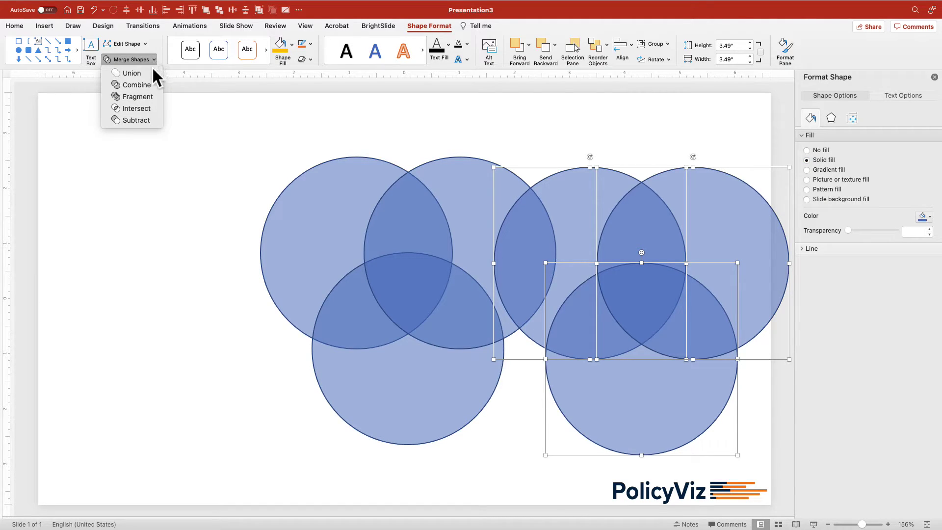
click(129, 75)
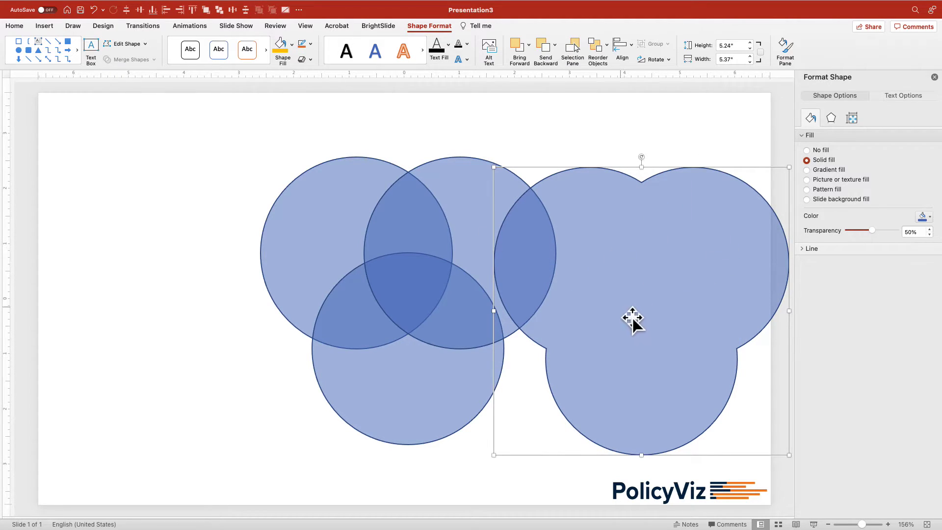
key(super+z)
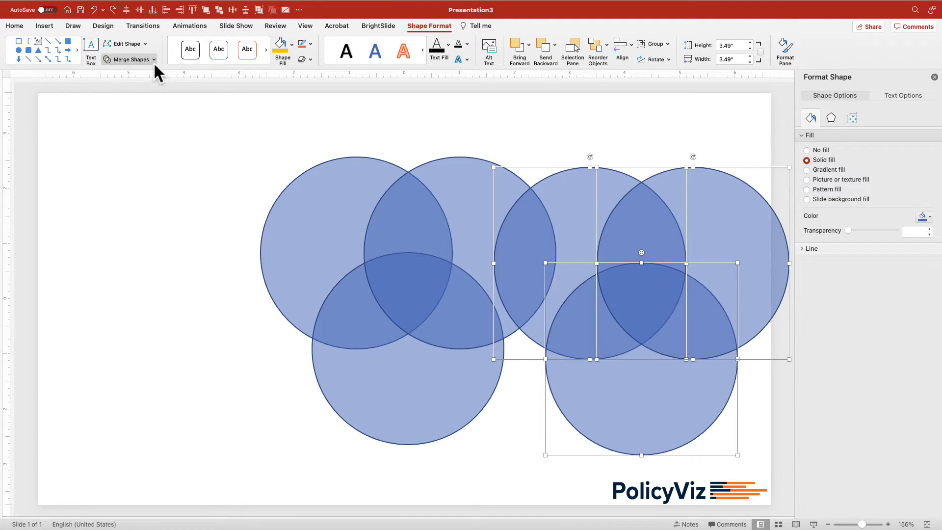
click(154, 63)
click(152, 85)
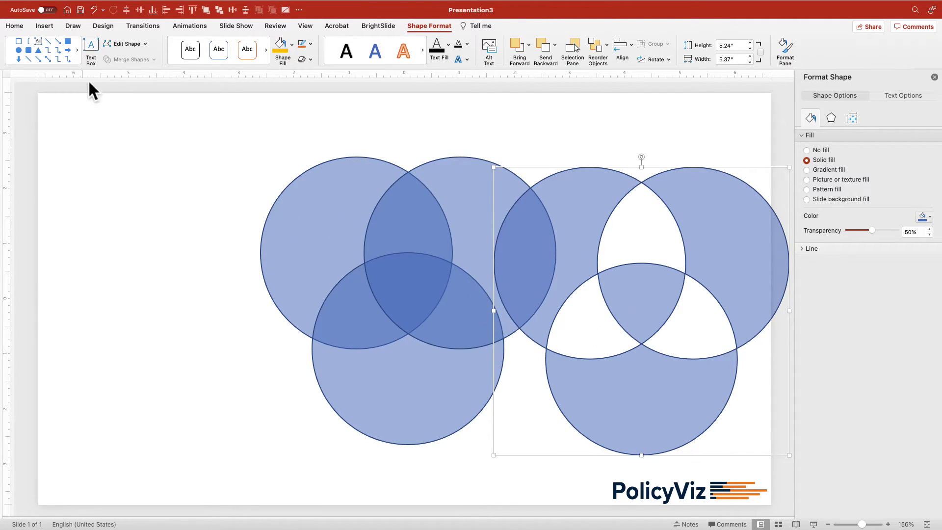
key(super+z)
click(138, 60)
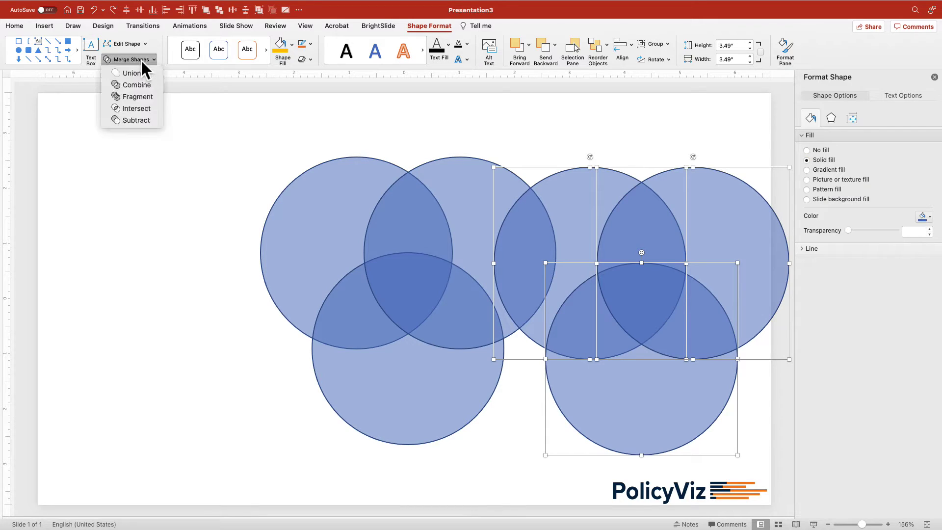
click(139, 98)
key(Escape)
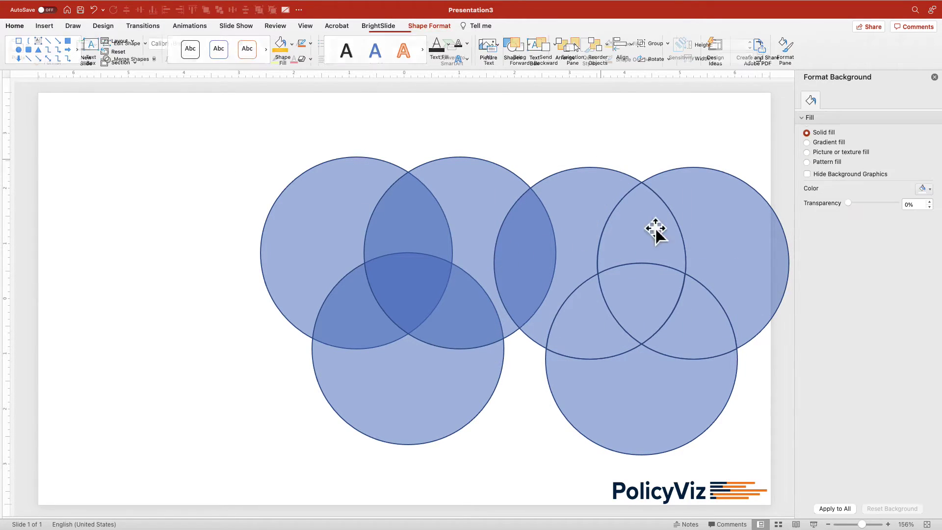
drag(656, 229, 548, 189)
key(super+z)
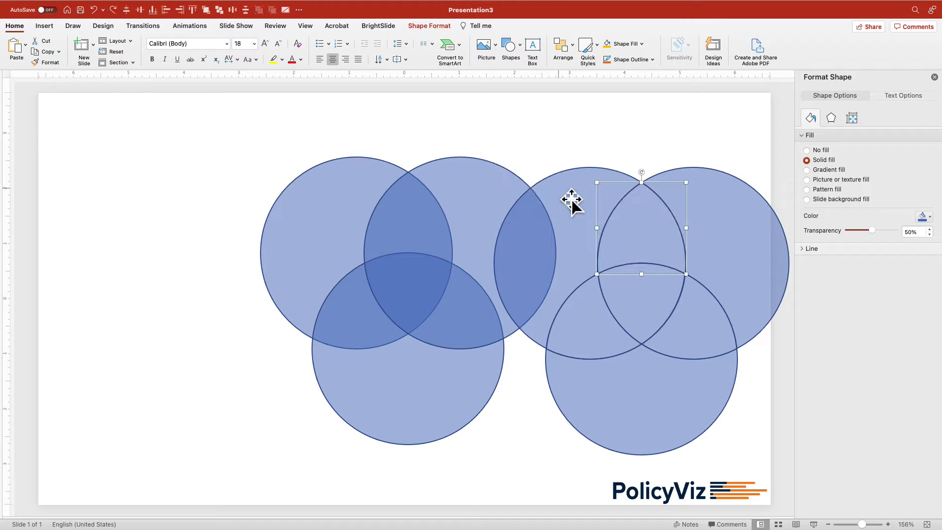
click(542, 142)
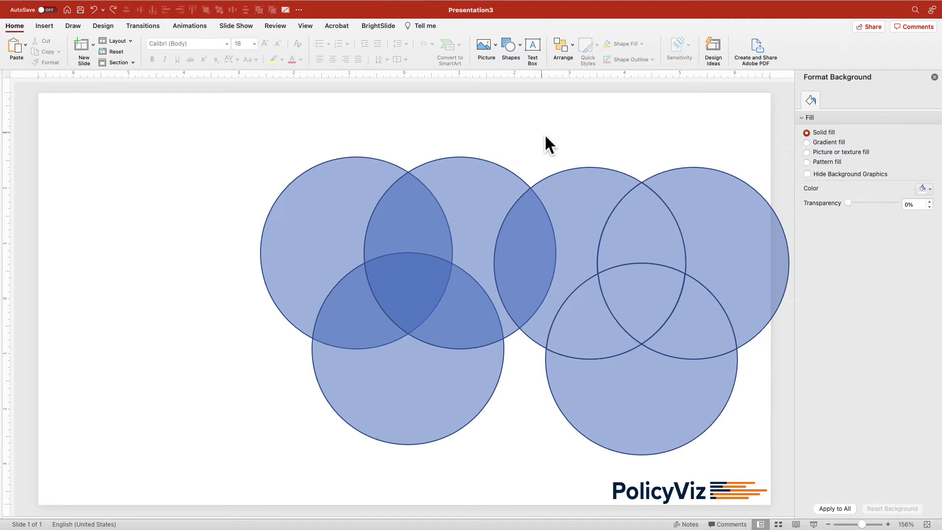
key(super+z)
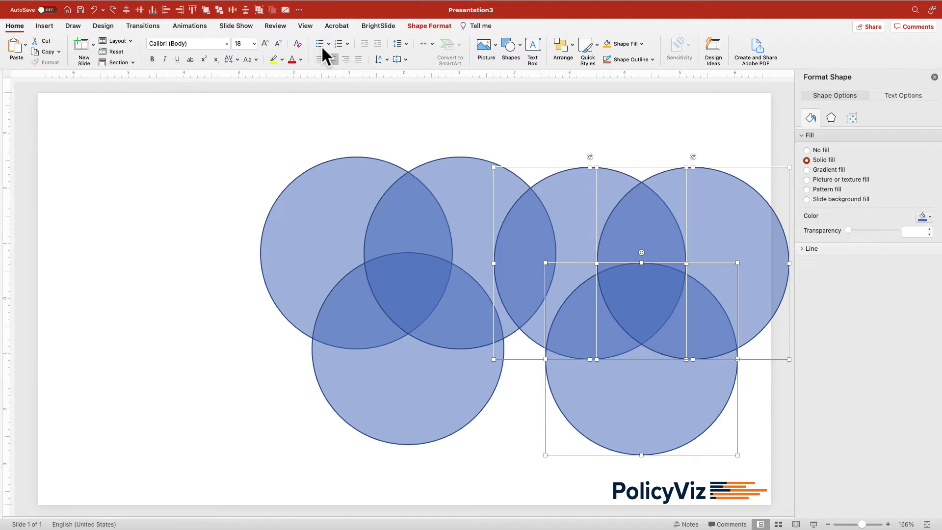
Step: Intersect the copy into a centre shape, make it 0% transparent, place it on the Venn centre and fill it orange
click(133, 62)
click(143, 109)
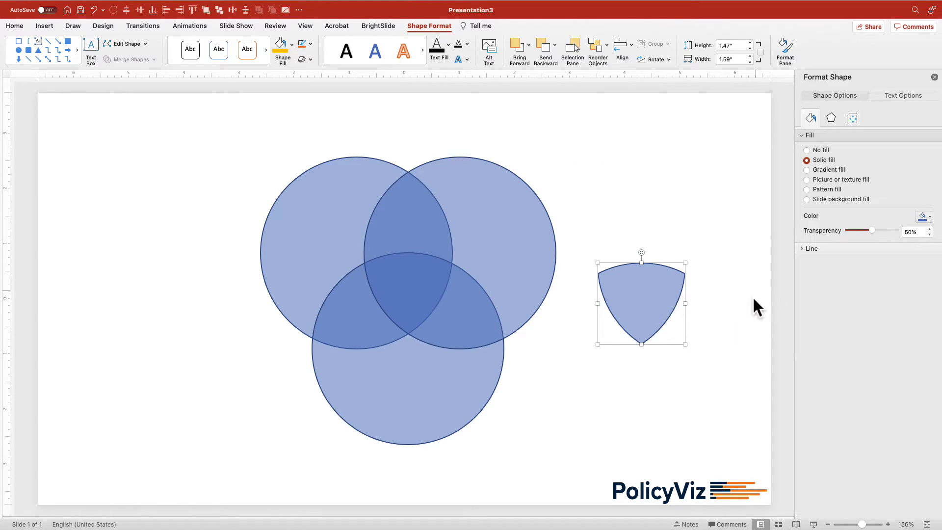
drag(873, 230, 855, 232)
drag(664, 307, 425, 294)
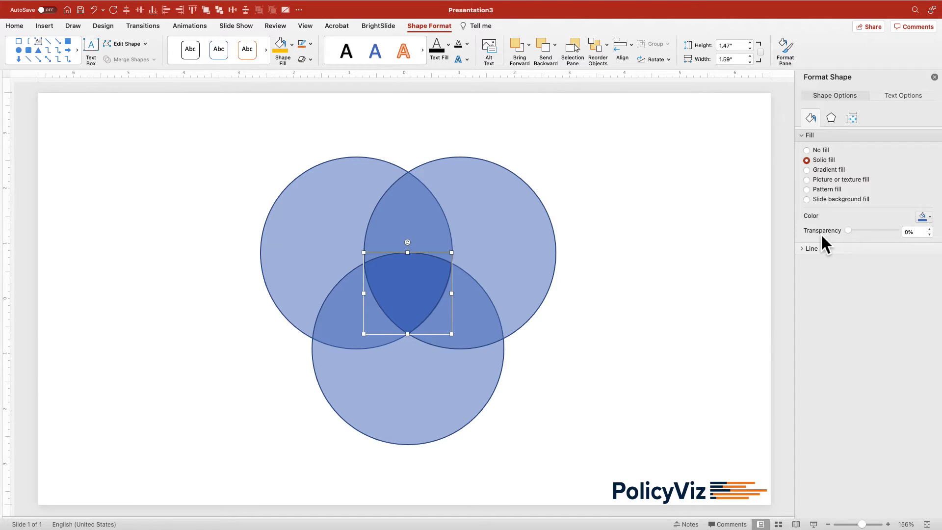
click(925, 216)
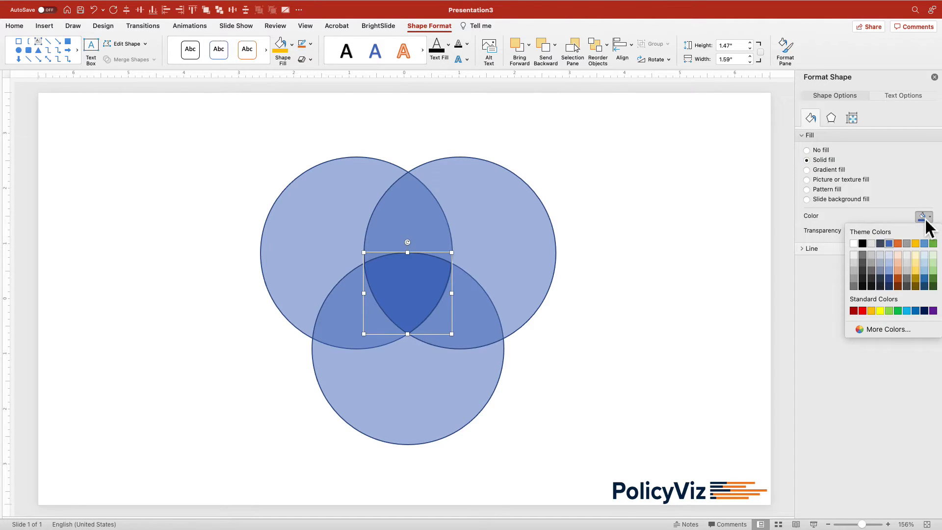
click(899, 243)
click(669, 267)
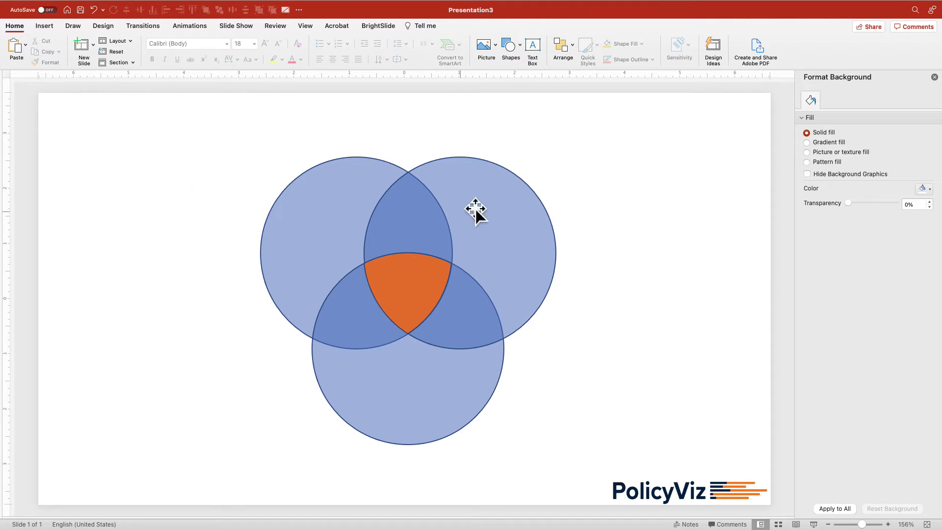
Step: Copy the three circles to the right, then try an Intersect merge and undo it
click(350, 233)
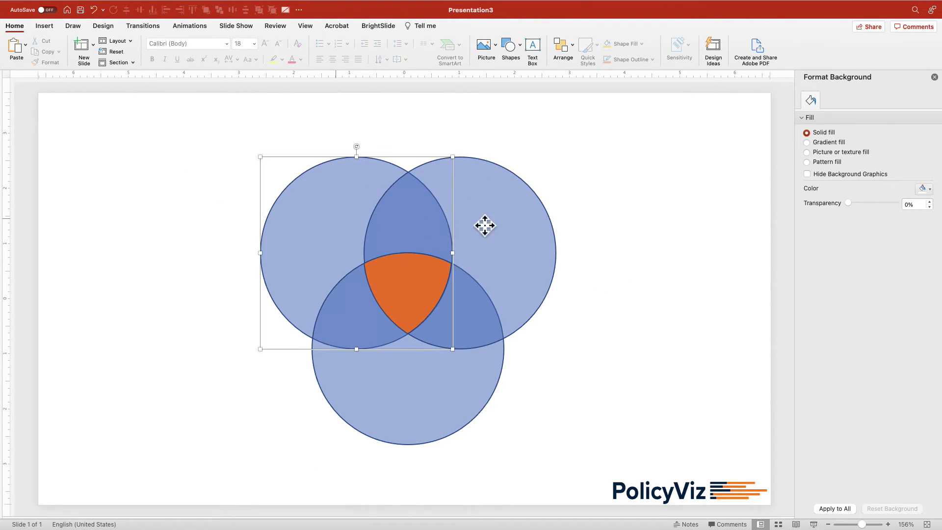
shift+click(518, 226)
shift+click(437, 408)
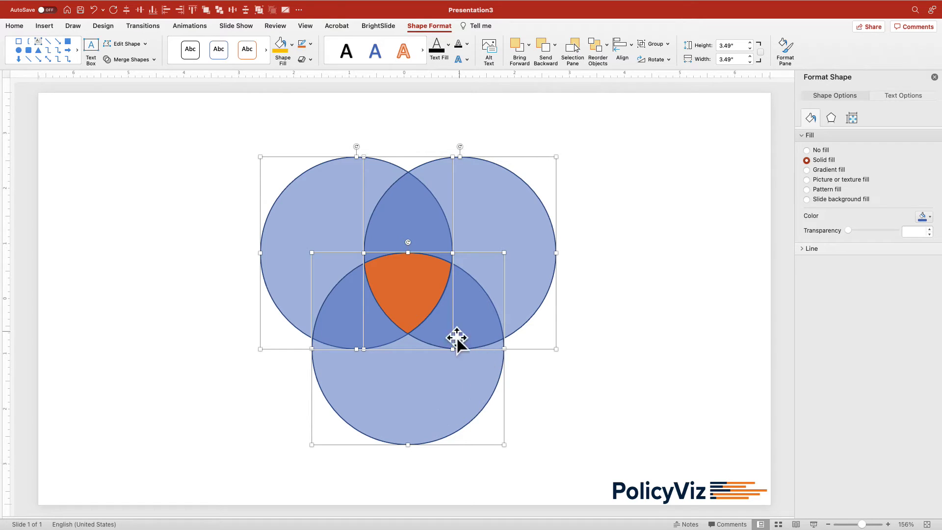
drag(471, 389, 691, 279)
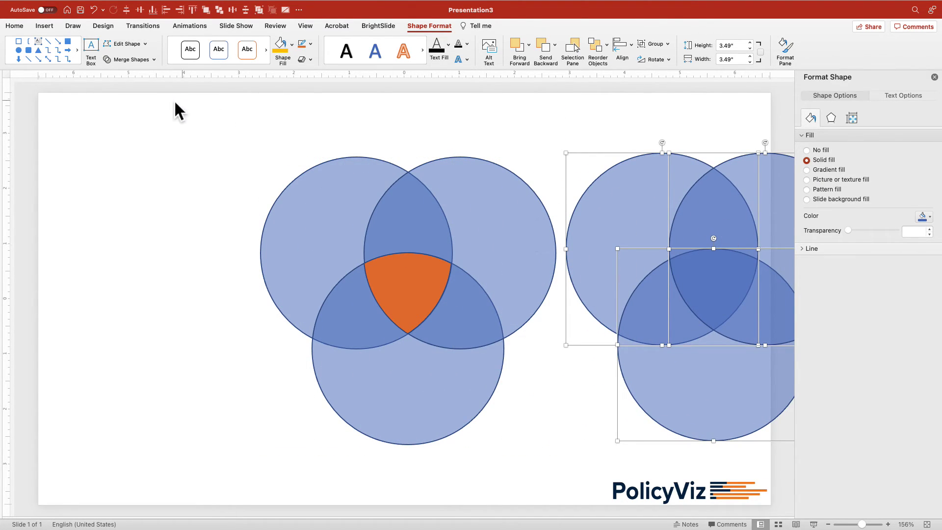
click(126, 59)
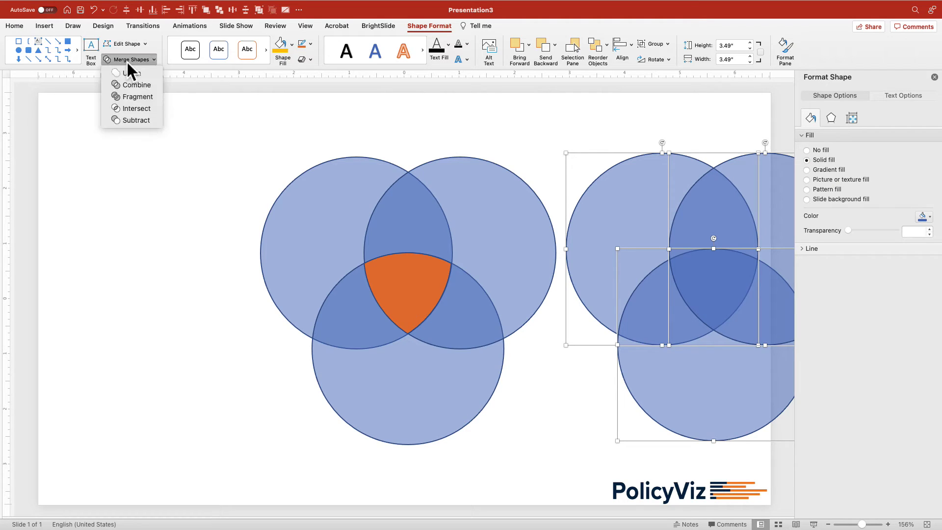
click(142, 110)
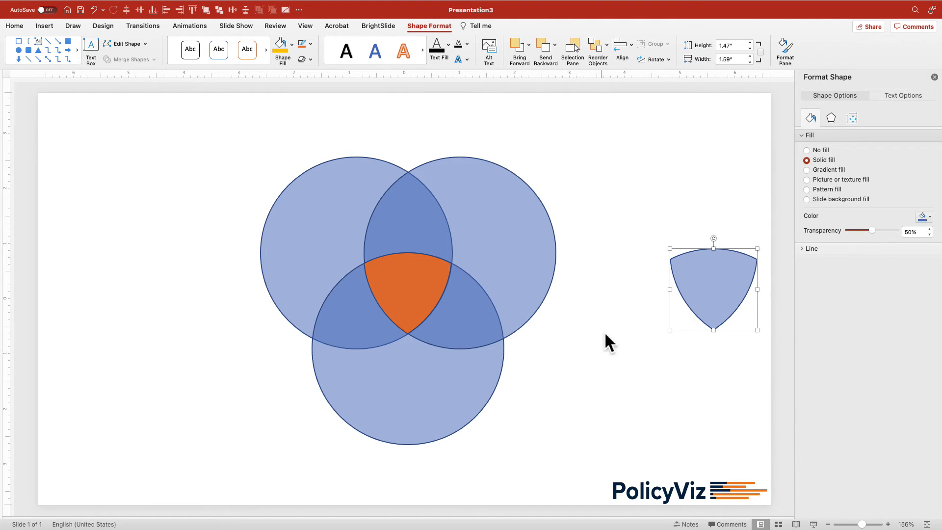
click(638, 327)
click(722, 291)
key(super+z)
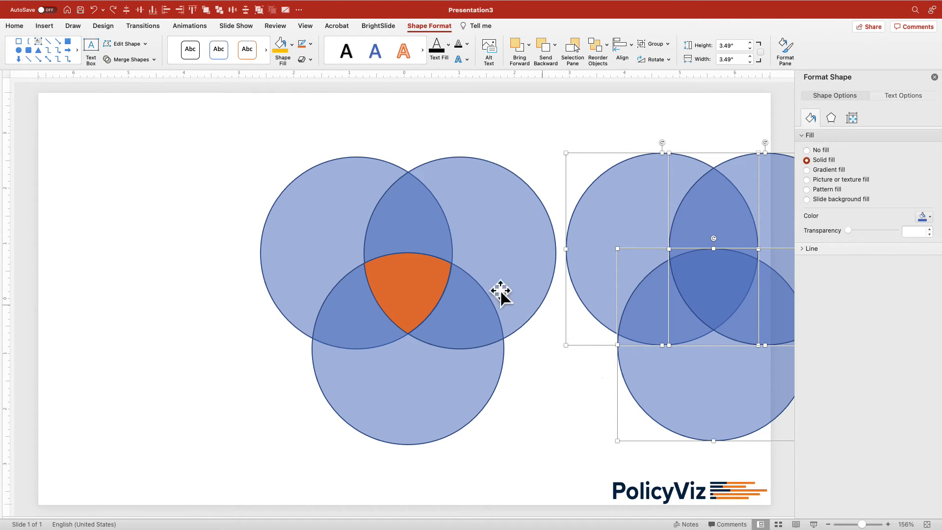
Step: Fragment the copied circles and place the lower-left piece on the Venn's lower-left overlap, filled green
click(122, 61)
click(137, 97)
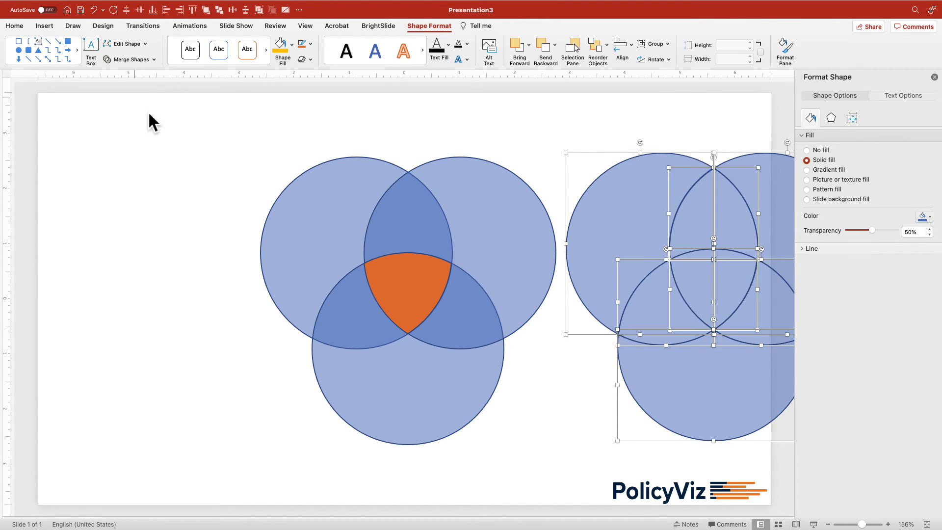
click(560, 148)
drag(673, 301, 368, 319)
click(924, 216)
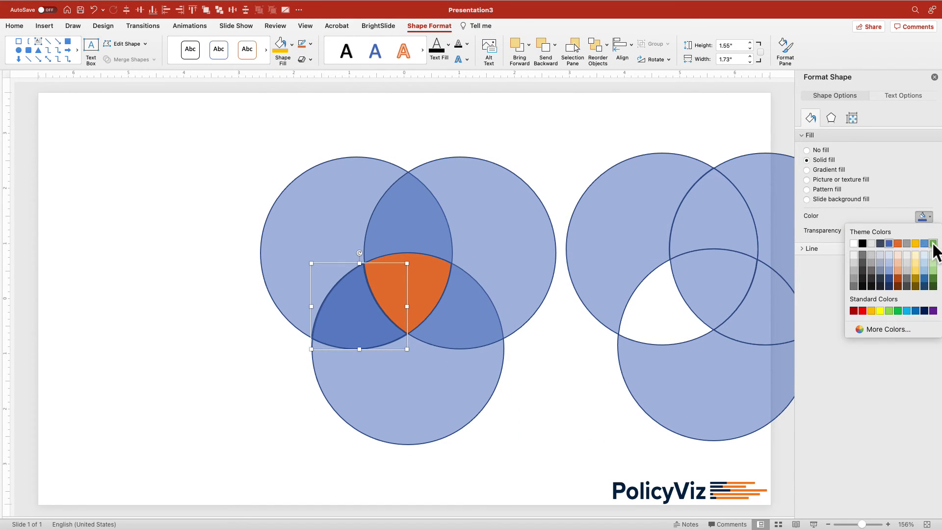
click(934, 244)
Step: Move another fragment onto the lower-right overlap and fill it grey
drag(761, 301, 479, 329)
click(924, 216)
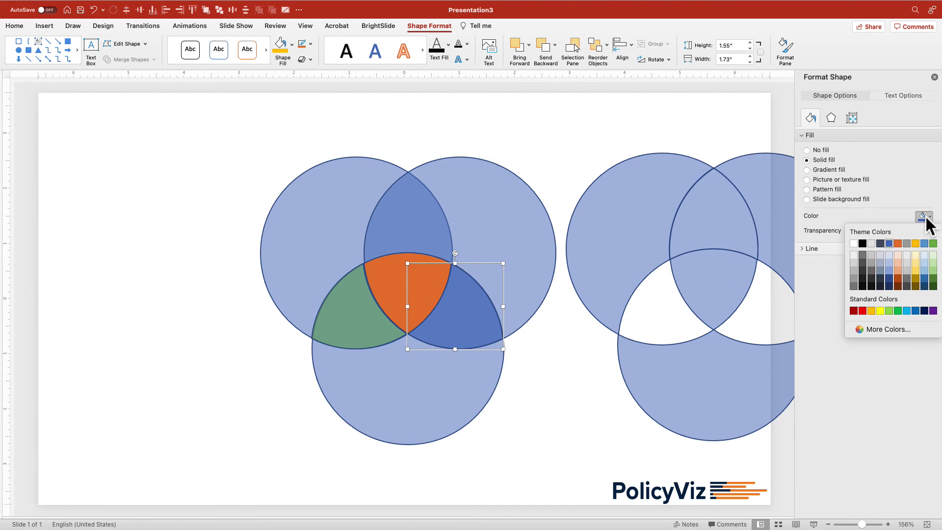
click(909, 246)
click(530, 126)
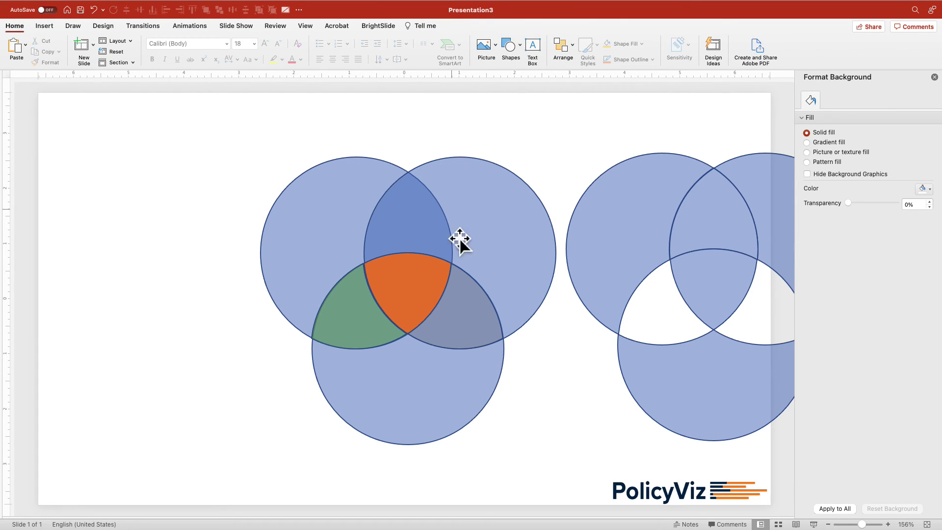